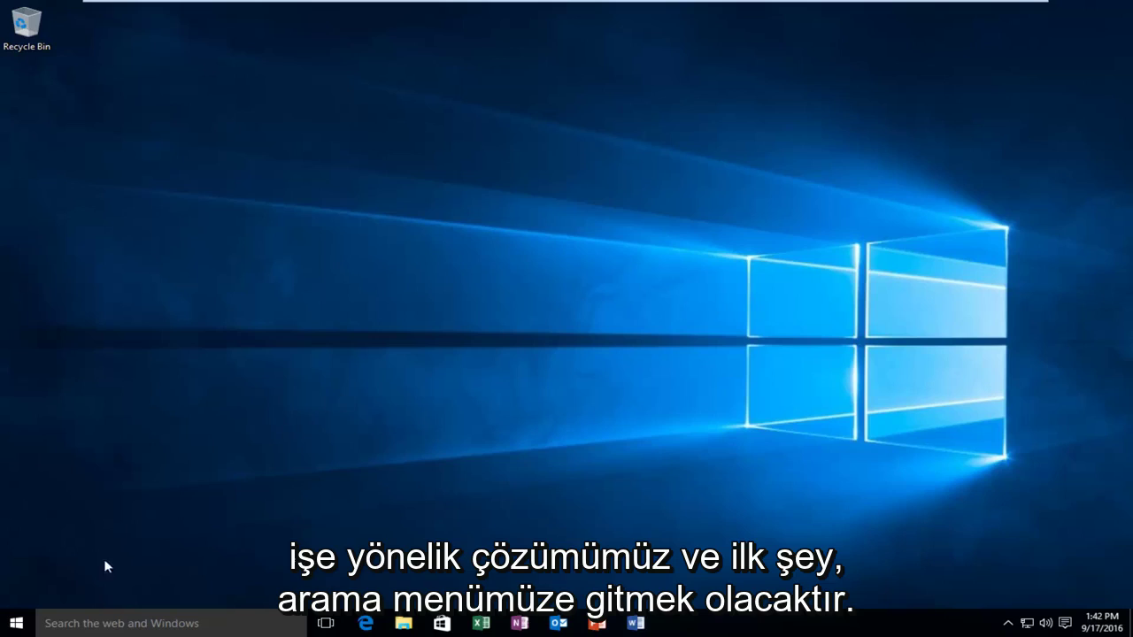
Search 'user account' and open the Change User Account Control settings.
{"action": "left_click", "coordinate": [76, 623]}
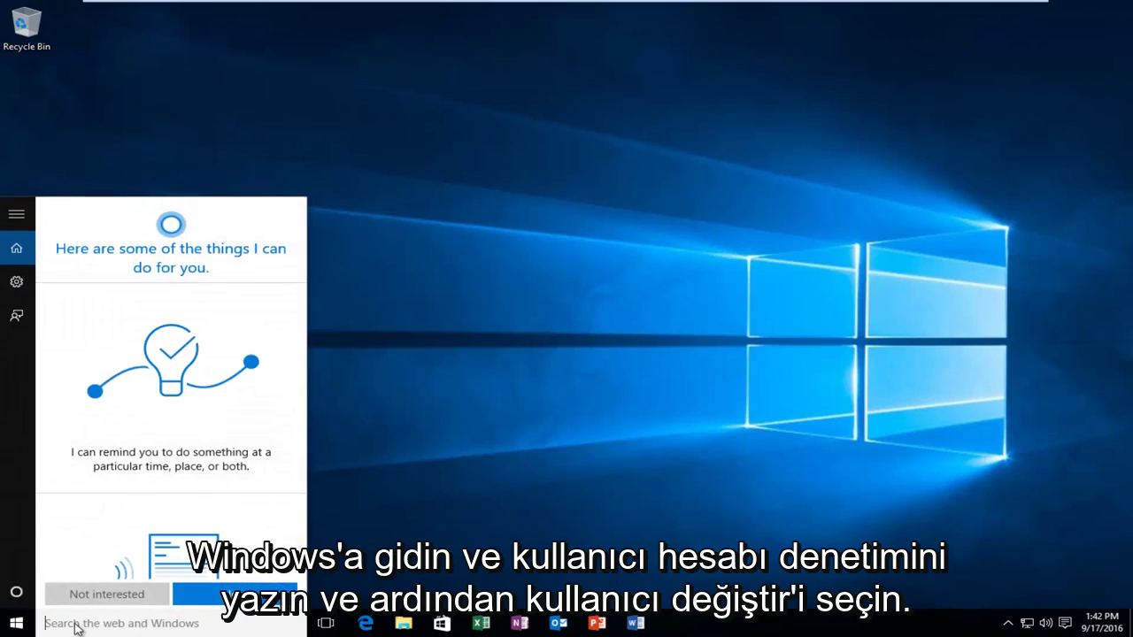
{"action": "type", "text": "user account"}
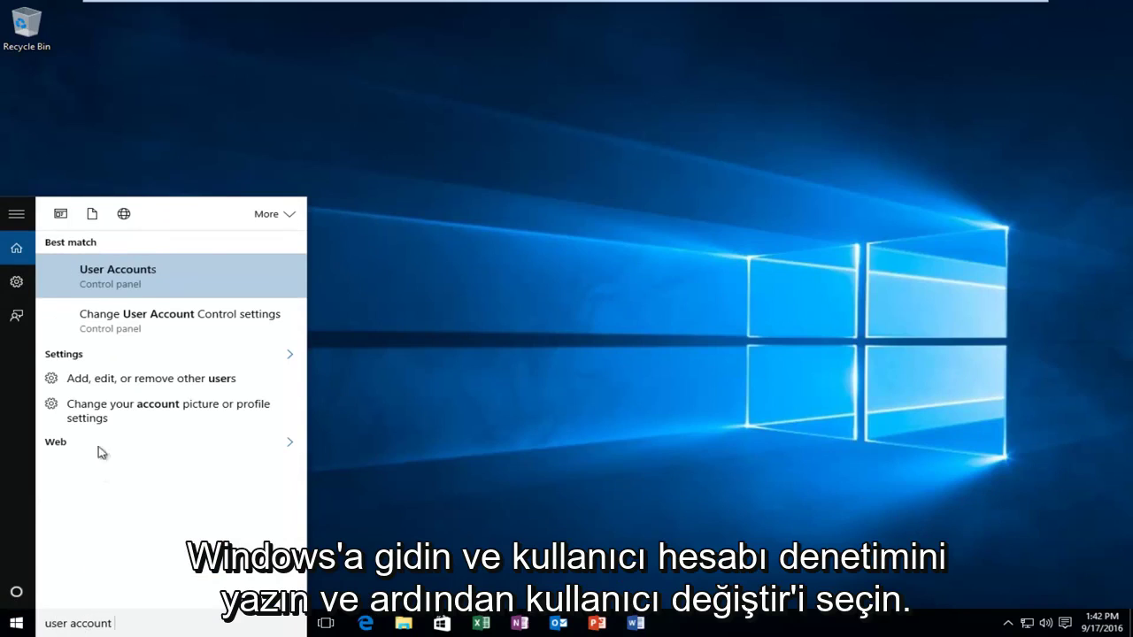
{"action": "left_click", "coordinate": [190, 322]}
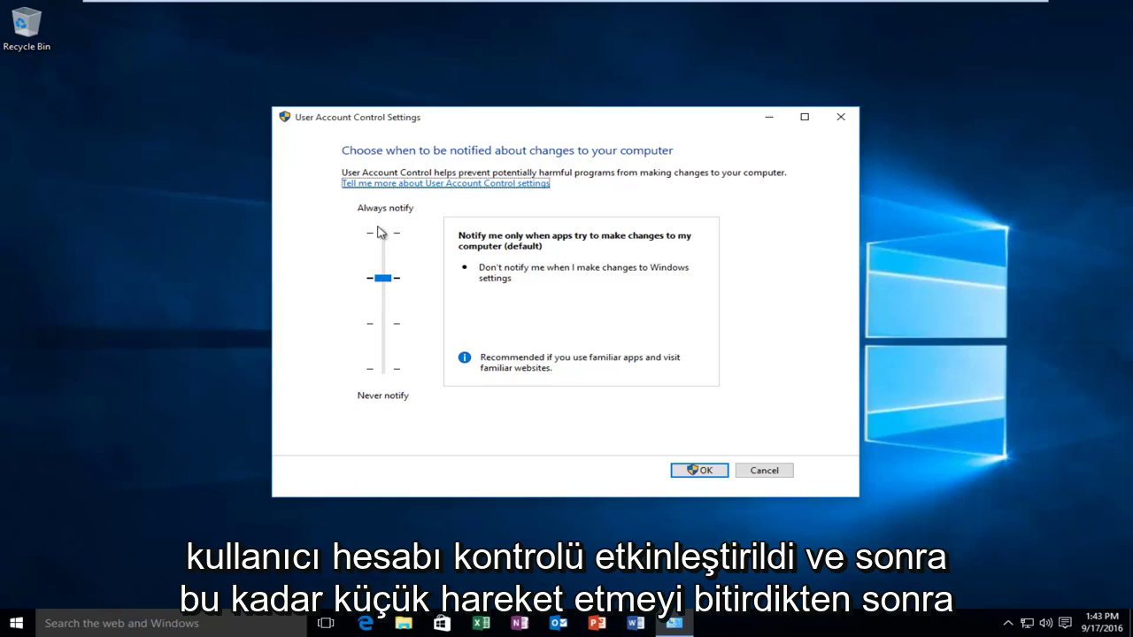
Leave the UAC slider at the default notify level, apply it and confirm the prompt.
{"action": "left_click", "coordinate": [382, 298]}
{"action": "left_click", "coordinate": [382, 294]}
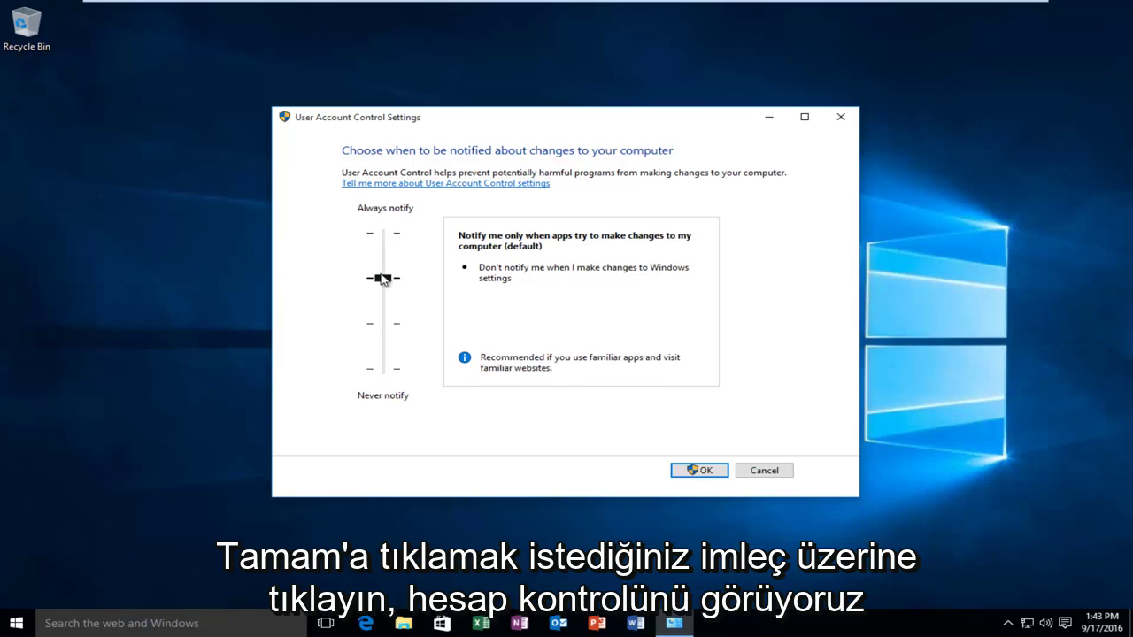
{"action": "left_click", "coordinate": [687, 469]}
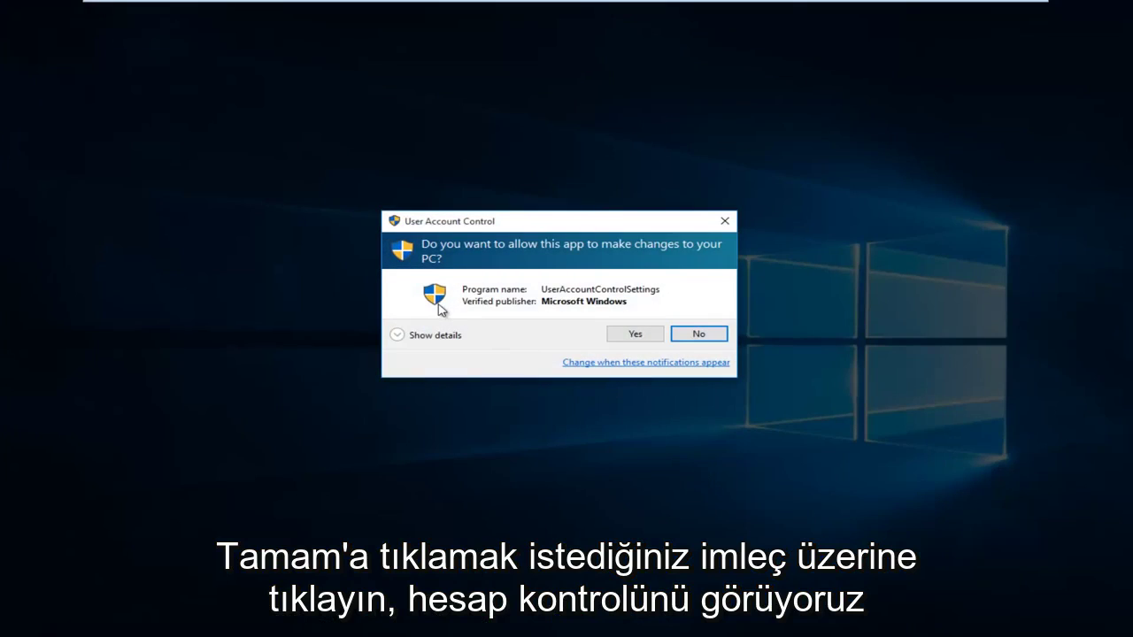
{"action": "left_click", "coordinate": [626, 337]}
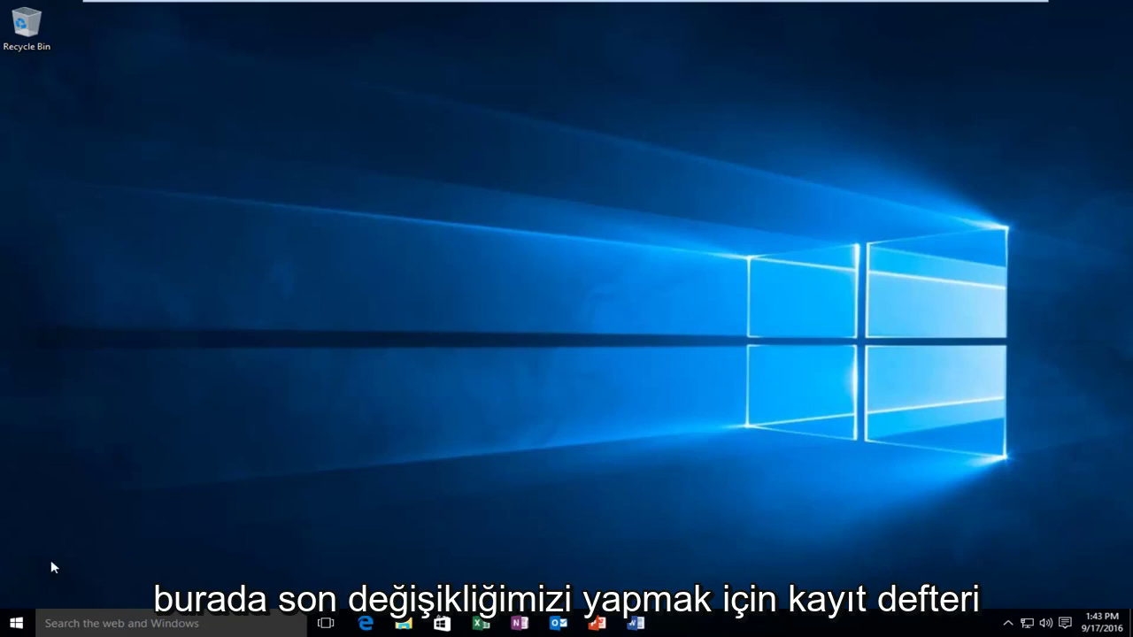
Run regedit from the Start menu's Run box.
{"action": "right_click", "coordinate": [16, 625]}
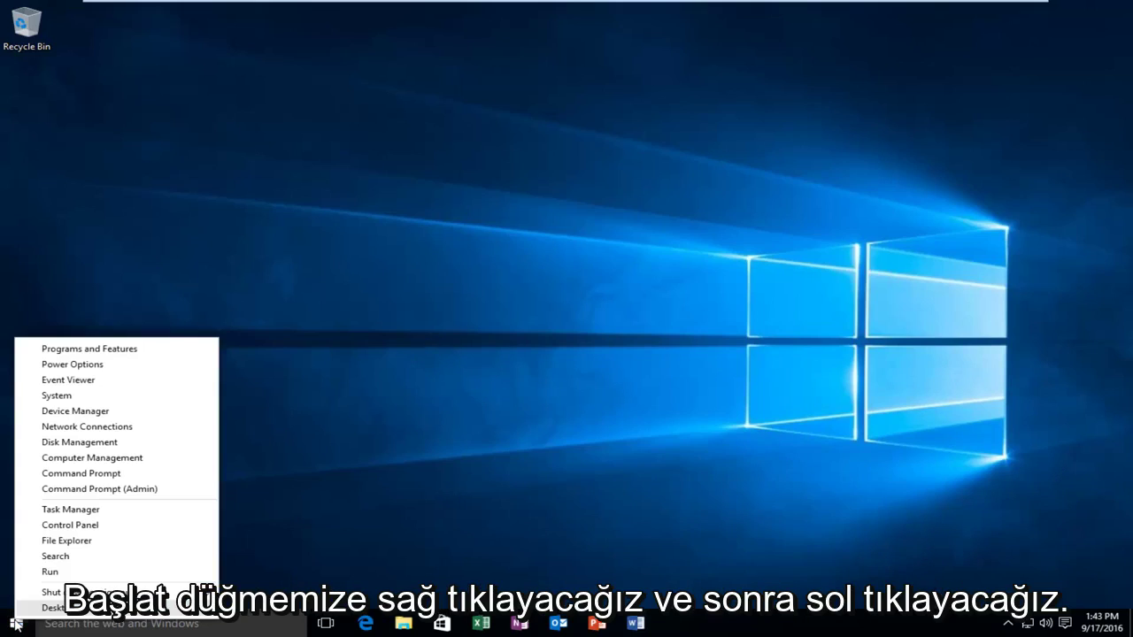
{"action": "left_click", "coordinate": [55, 573]}
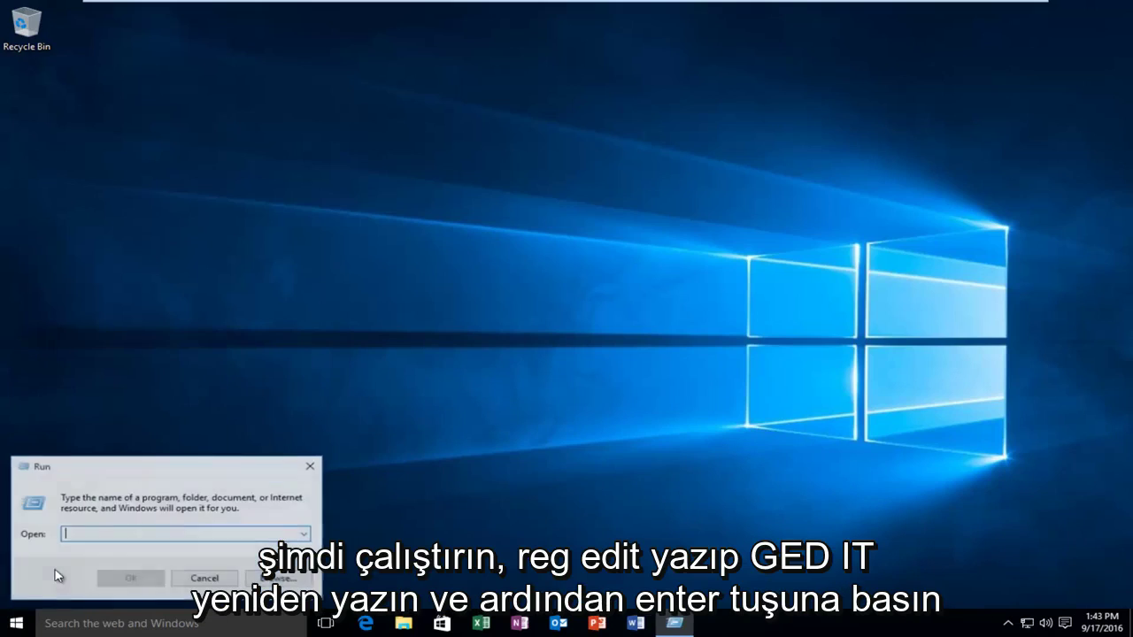
{"action": "type", "text": "regedit"}
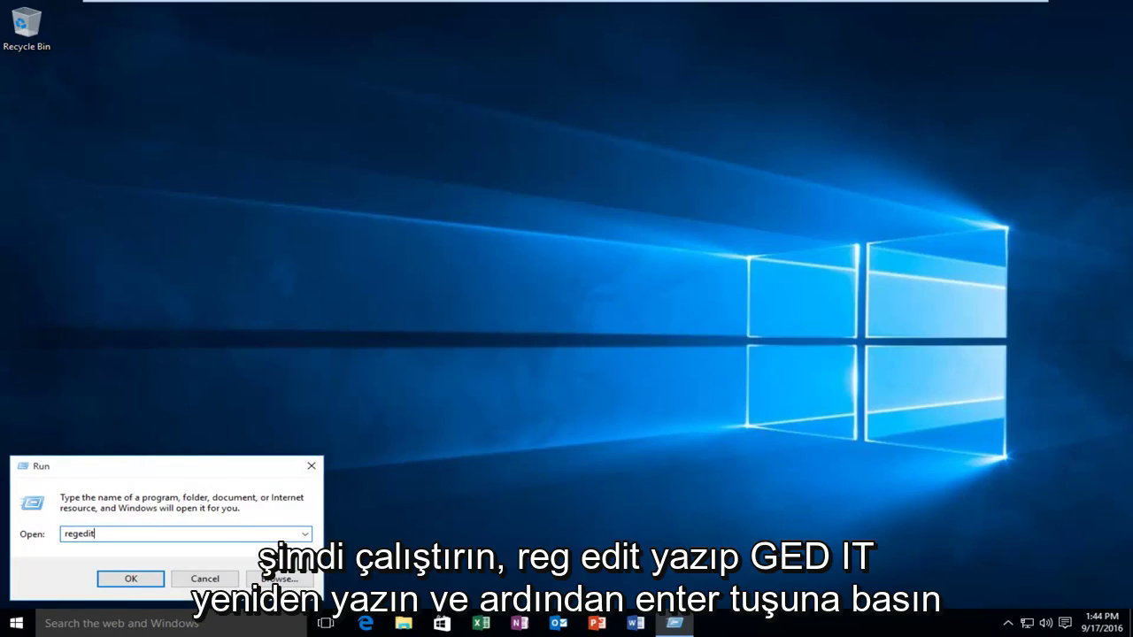
{"action": "key", "text": "Return"}
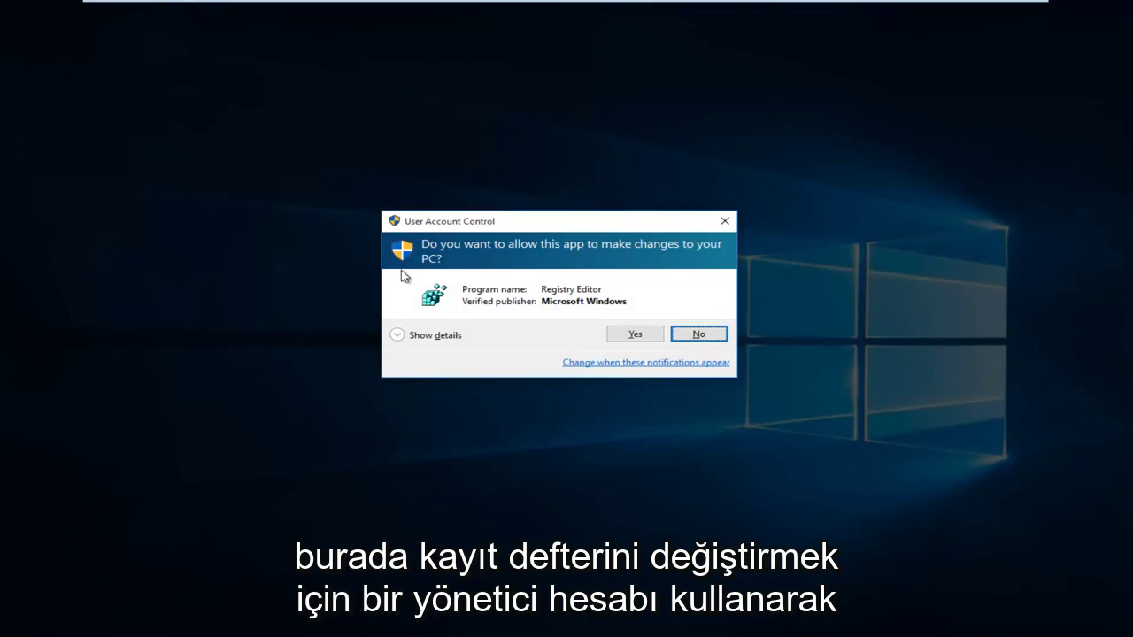
Allow Registry Editor, maximize it, widen the key pane and expand HKEY_LOCAL_MACHINE\SOFTWARE.
{"action": "left_click", "coordinate": [634, 336]}
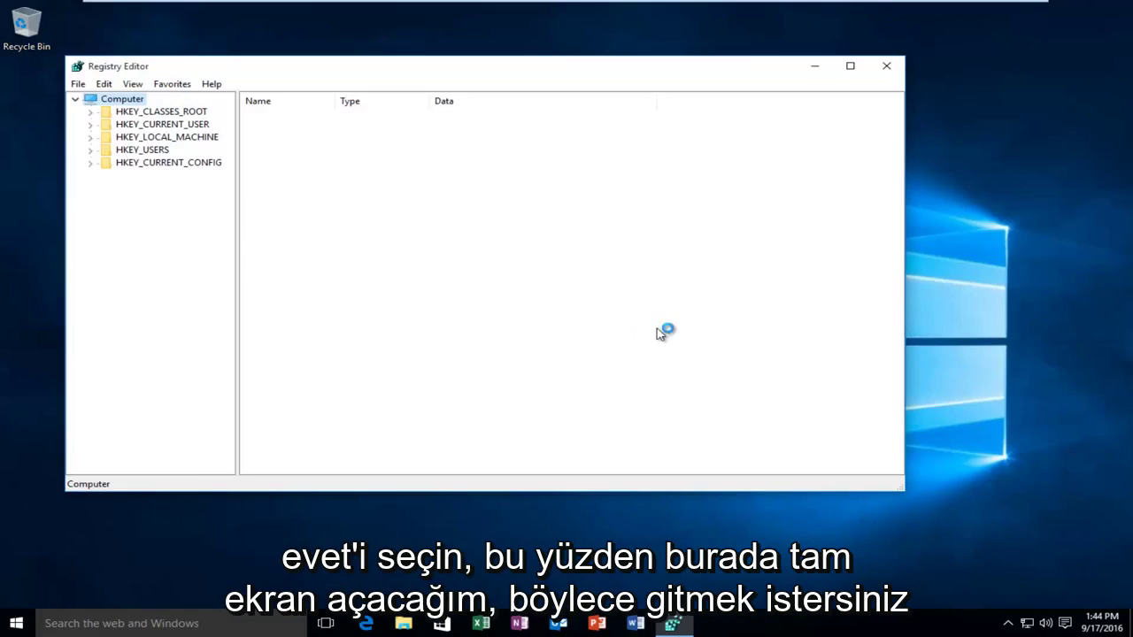
{"action": "left_click", "coordinate": [852, 69]}
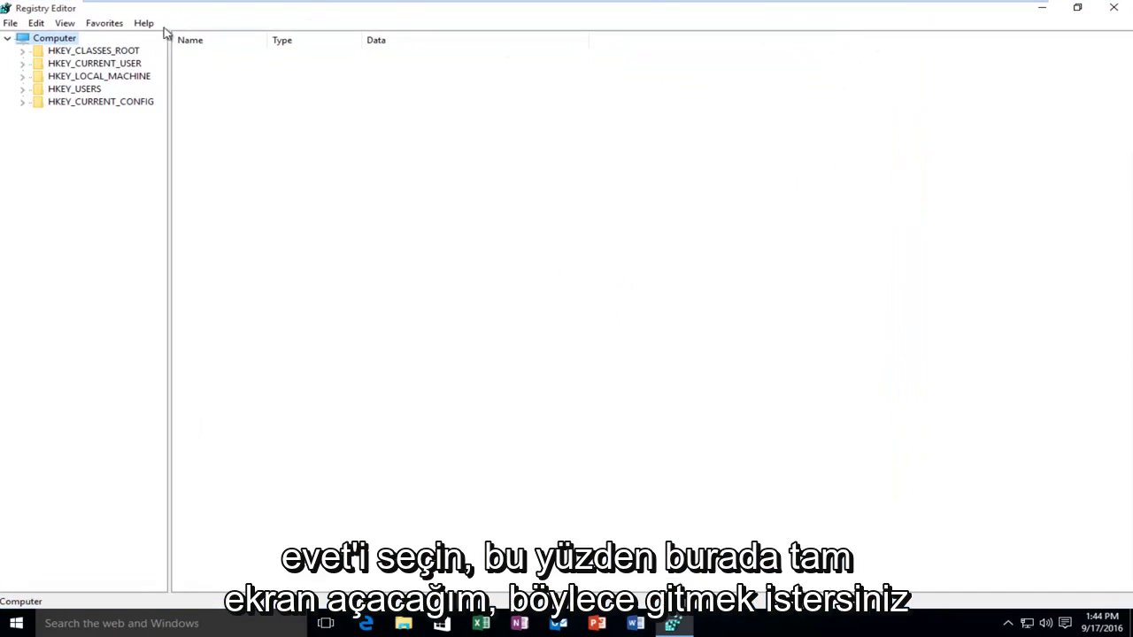
{"action": "left_click_drag", "start_coordinate": [173, 51], "coordinate": [249, 51]}
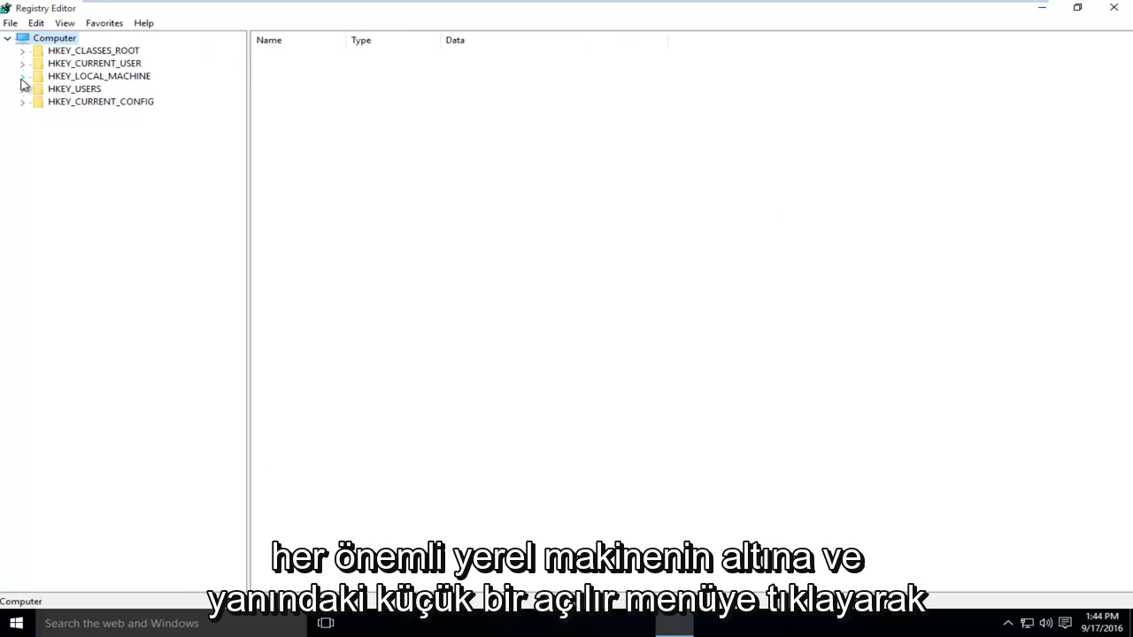
{"action": "left_click", "coordinate": [22, 77]}
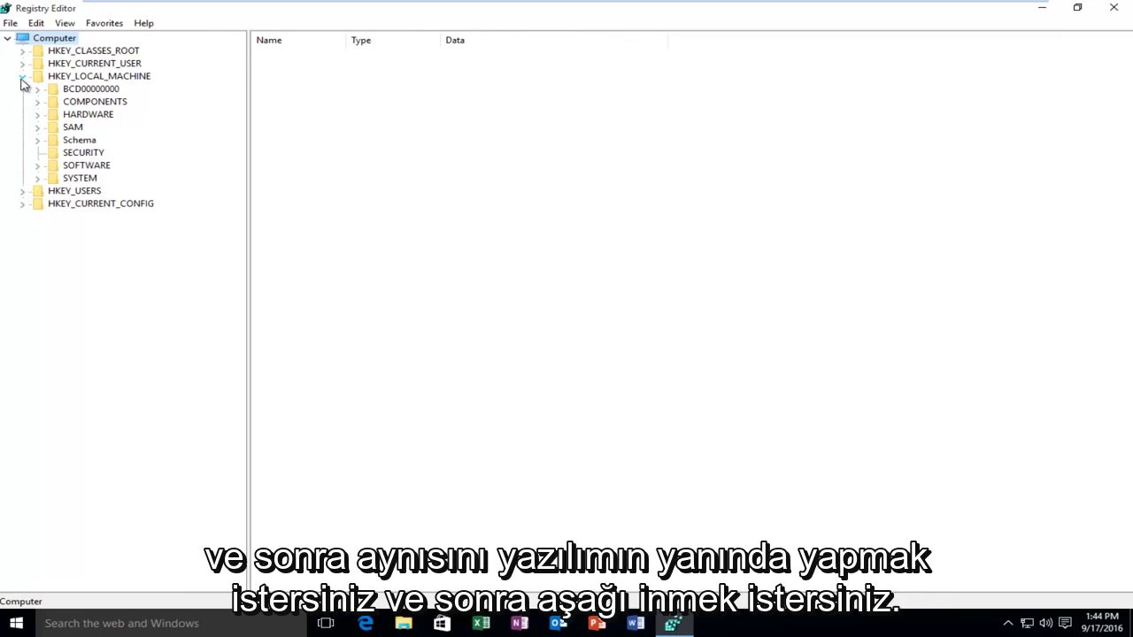
{"action": "left_click", "coordinate": [33, 155]}
{"action": "left_click", "coordinate": [37, 167]}
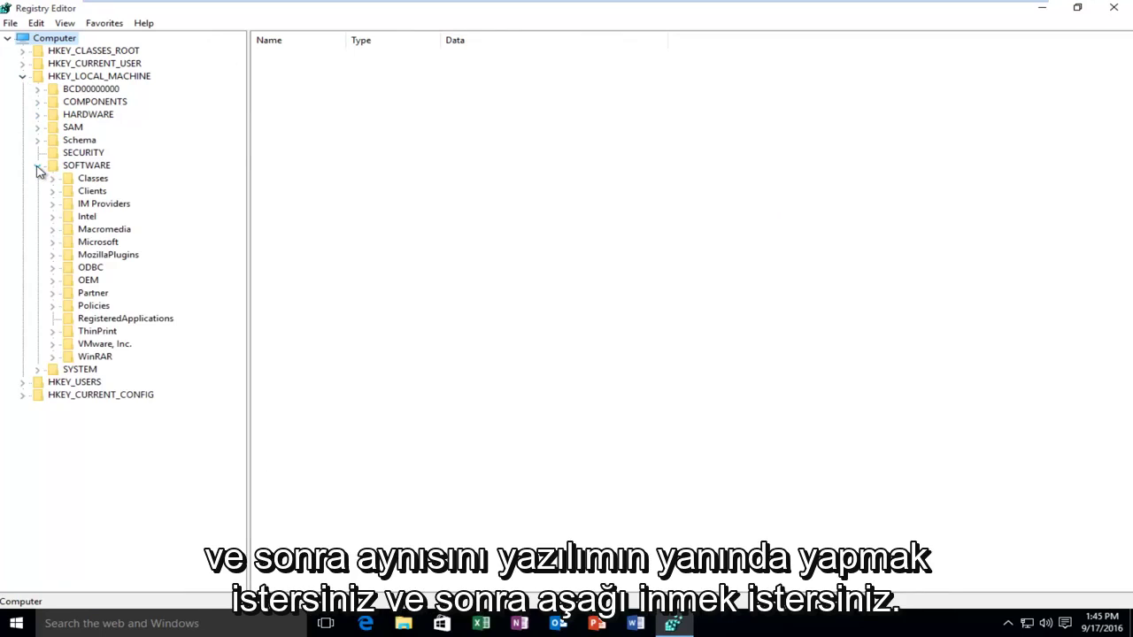
Expand Microsoft > Windows > CurrentVersion > Policies and select the System key.
{"action": "left_click", "coordinate": [53, 241]}
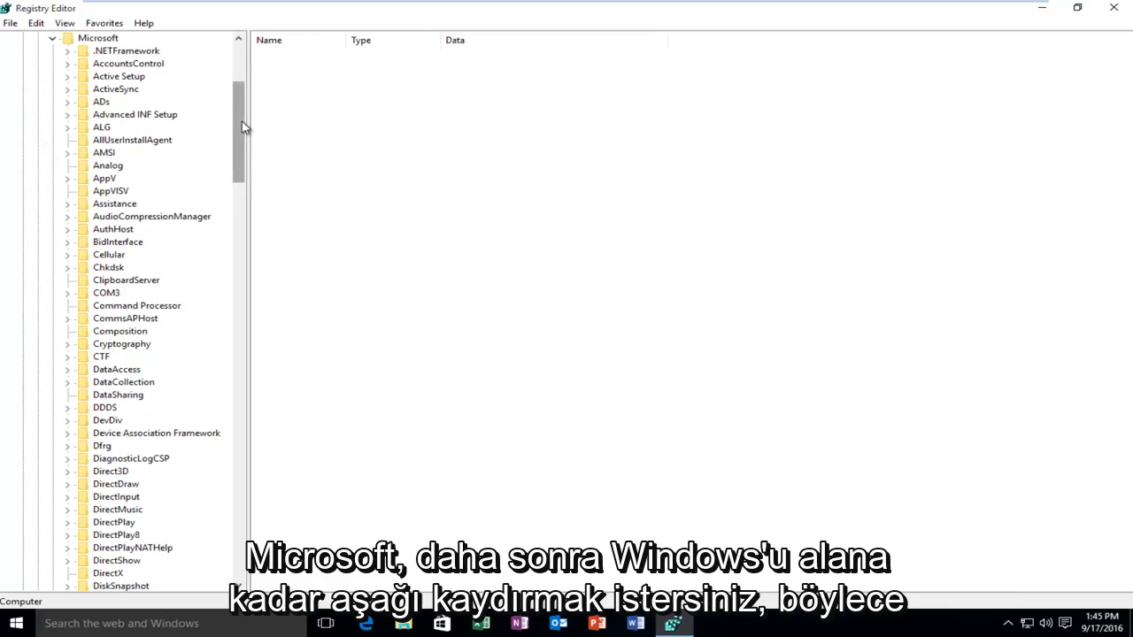
{"action": "left_click_drag", "start_coordinate": [244, 126], "coordinate": [268, 494]}
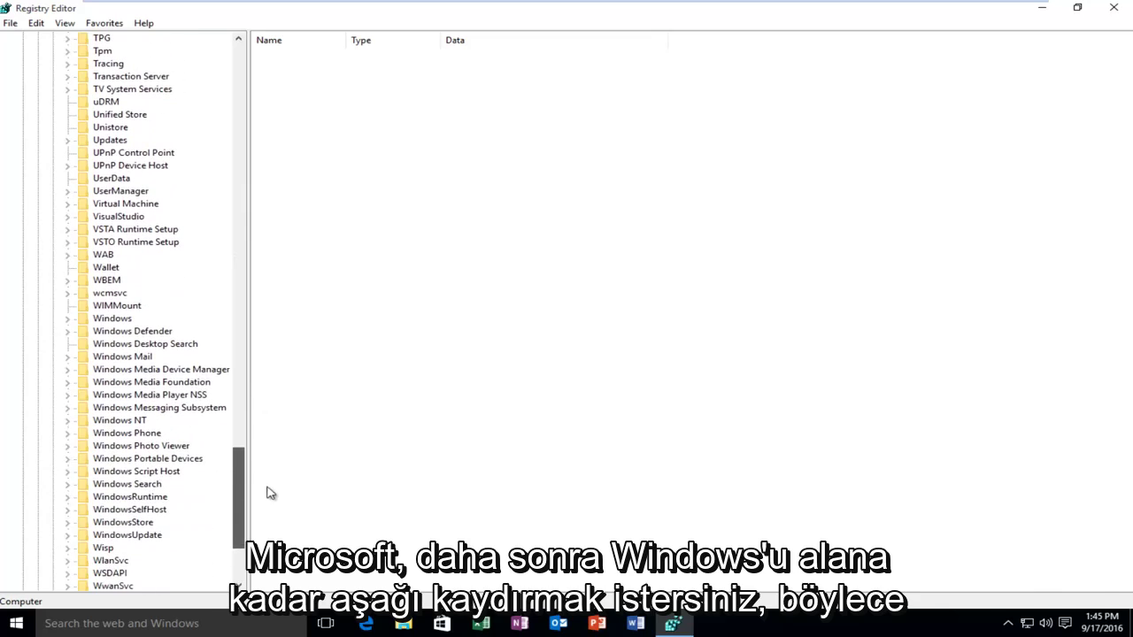
{"action": "left_click", "coordinate": [68, 322]}
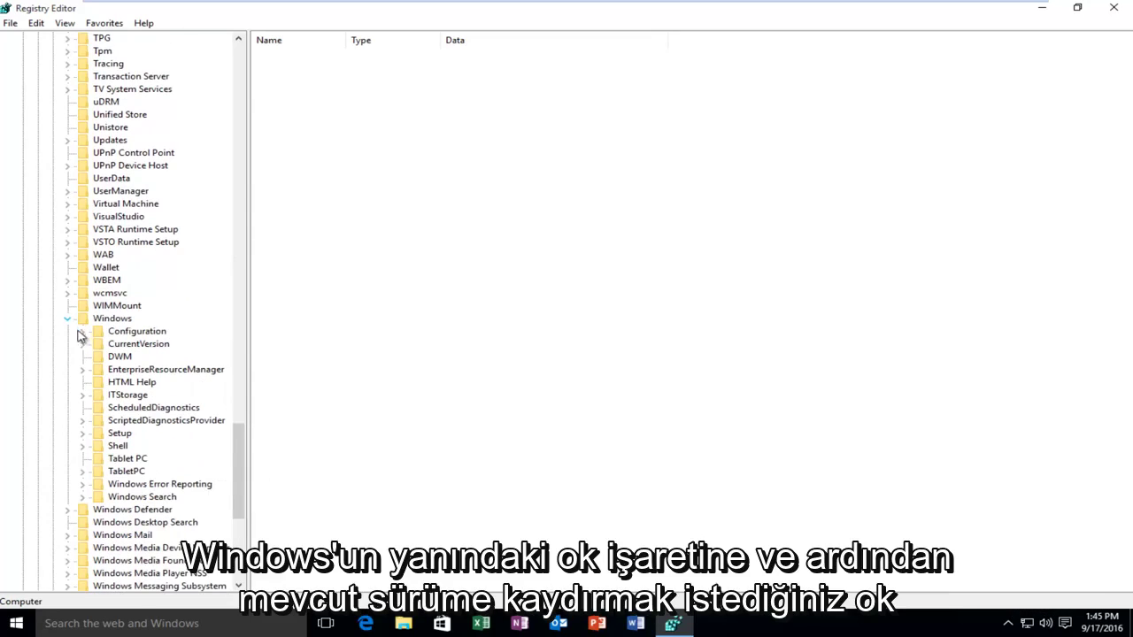
{"action": "left_click", "coordinate": [82, 345]}
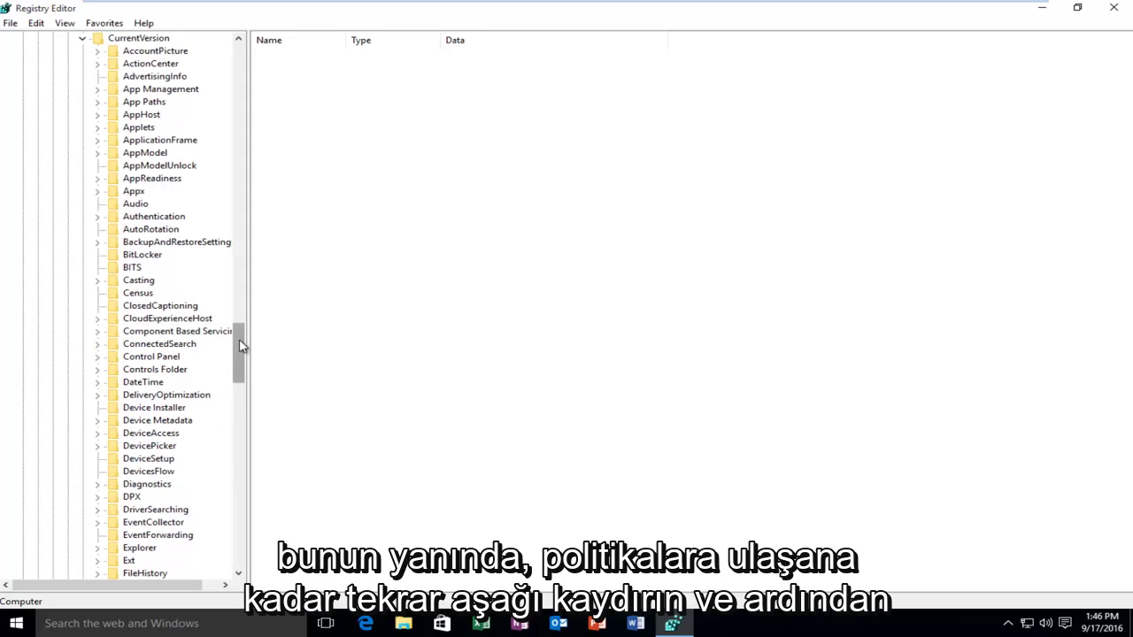
{"action": "left_click_drag", "start_coordinate": [238, 349], "coordinate": [236, 420]}
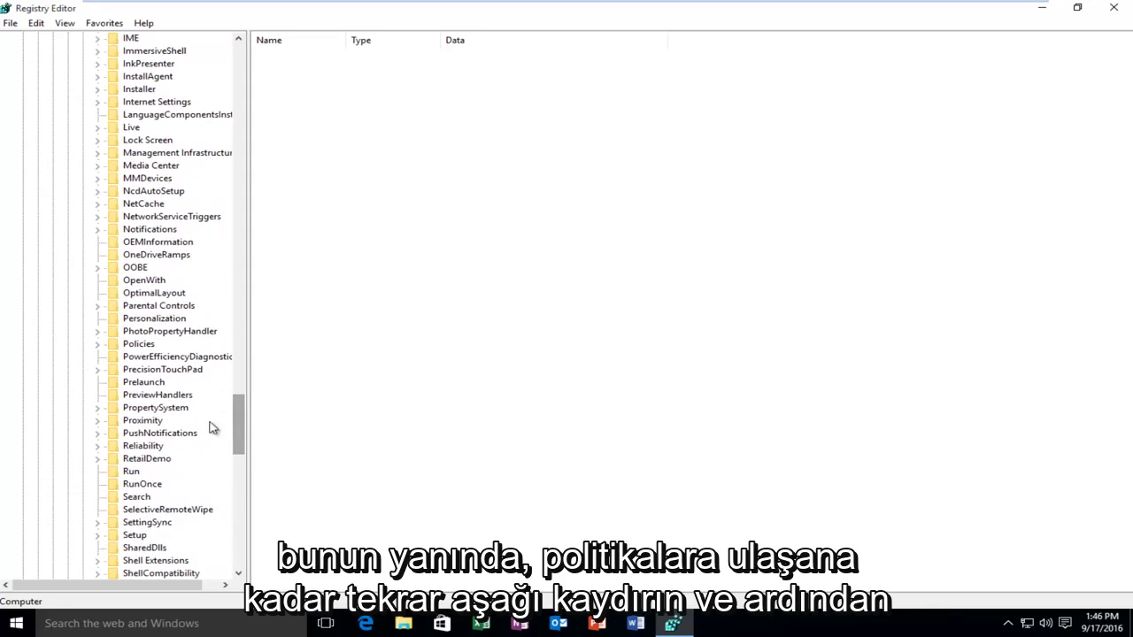
{"action": "double_click", "coordinate": [115, 347]}
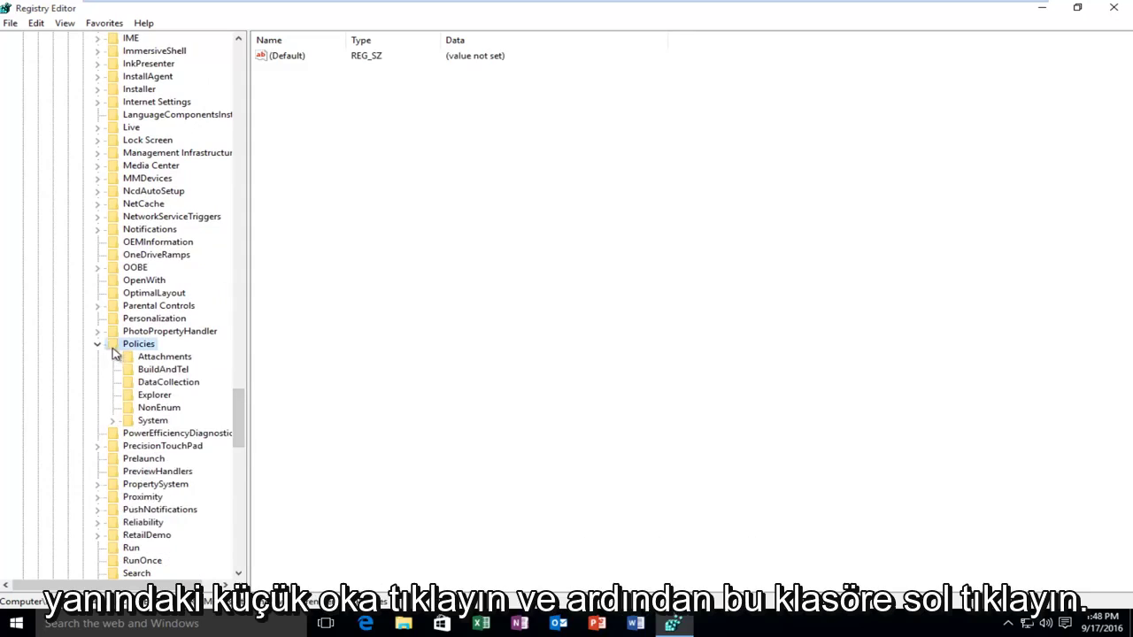
{"action": "left_click", "coordinate": [99, 347]}
{"action": "left_click", "coordinate": [99, 347]}
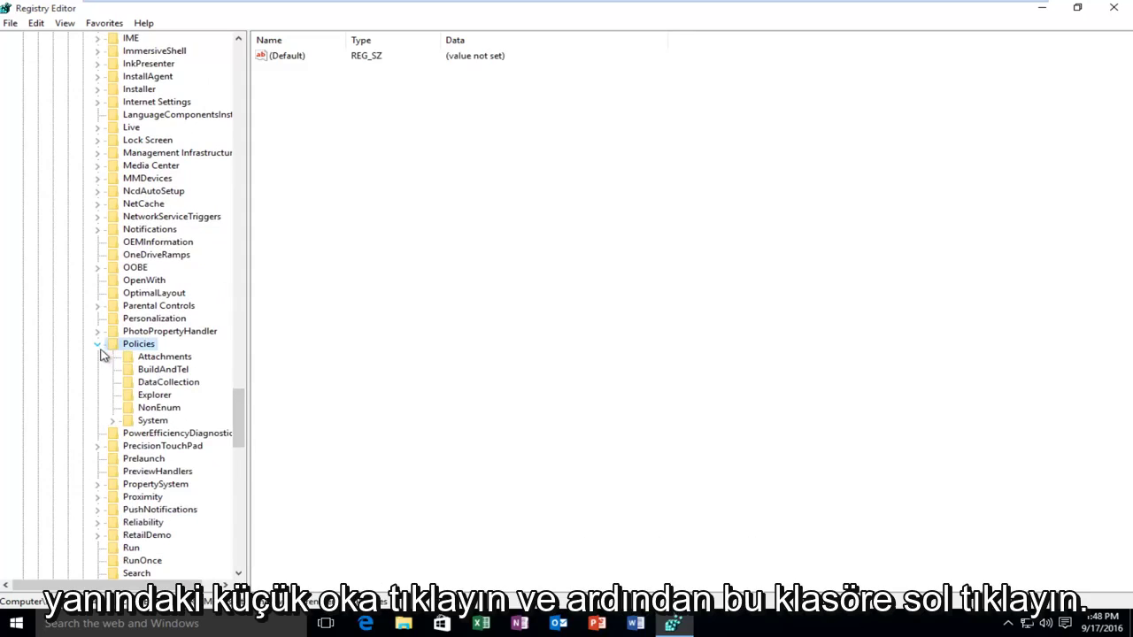
{"action": "left_click", "coordinate": [150, 421]}
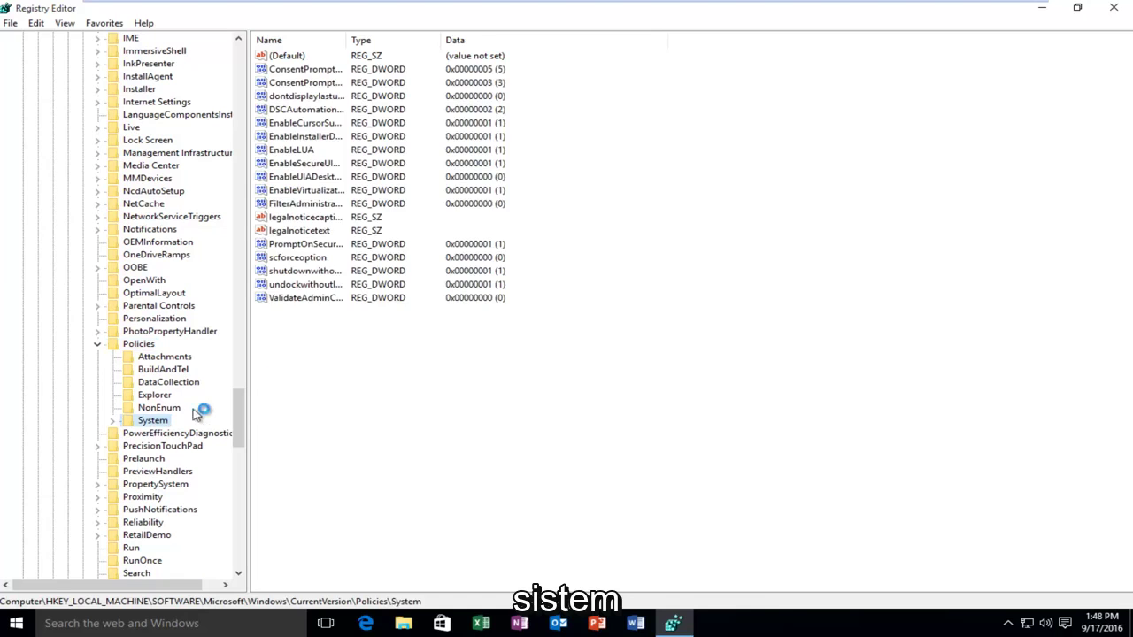
Change FilterAdministratorToken's value data from 0 to 1.
{"action": "left_click_drag", "start_coordinate": [348, 41], "coordinate": [434, 40]}
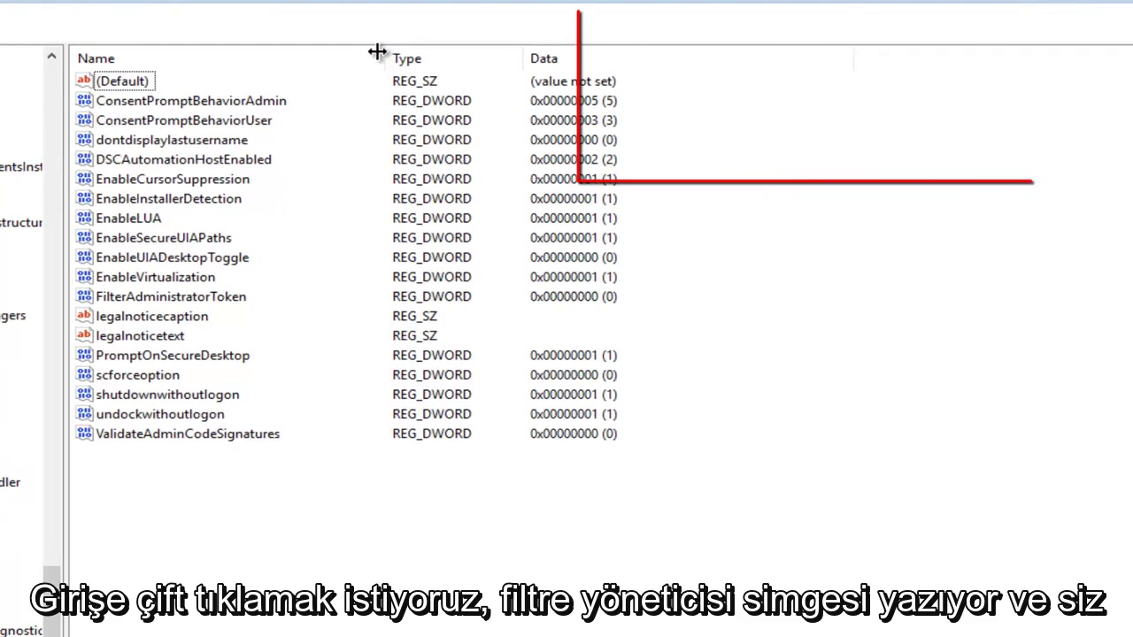
{"action": "double_click", "coordinate": [155, 301]}
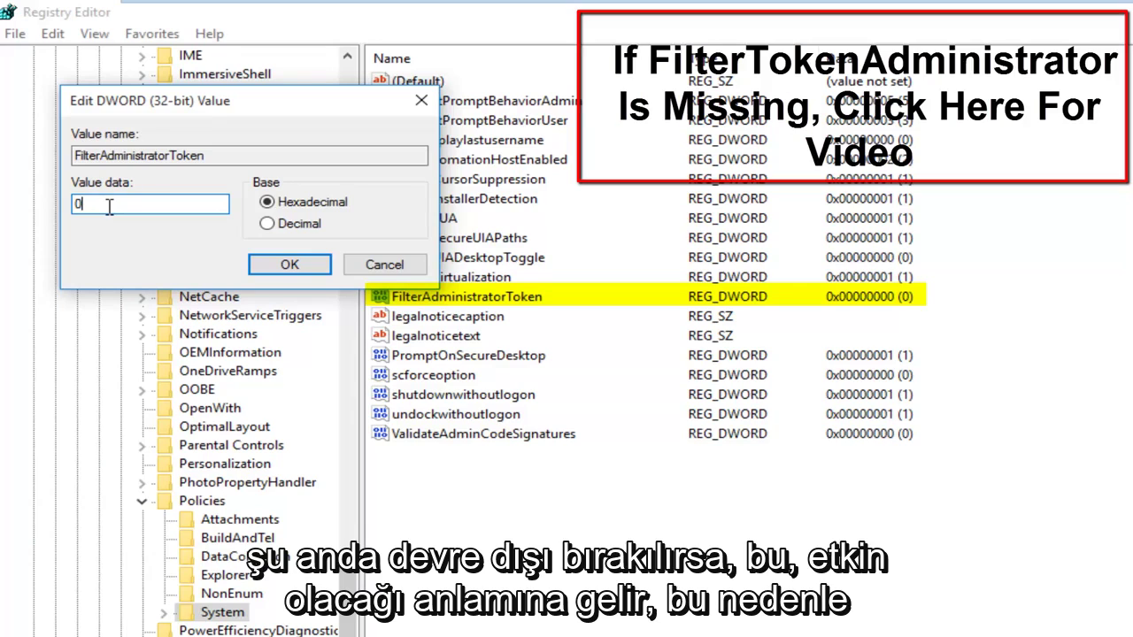
{"action": "left_click_drag", "start_coordinate": [94, 204], "coordinate": [71, 204]}
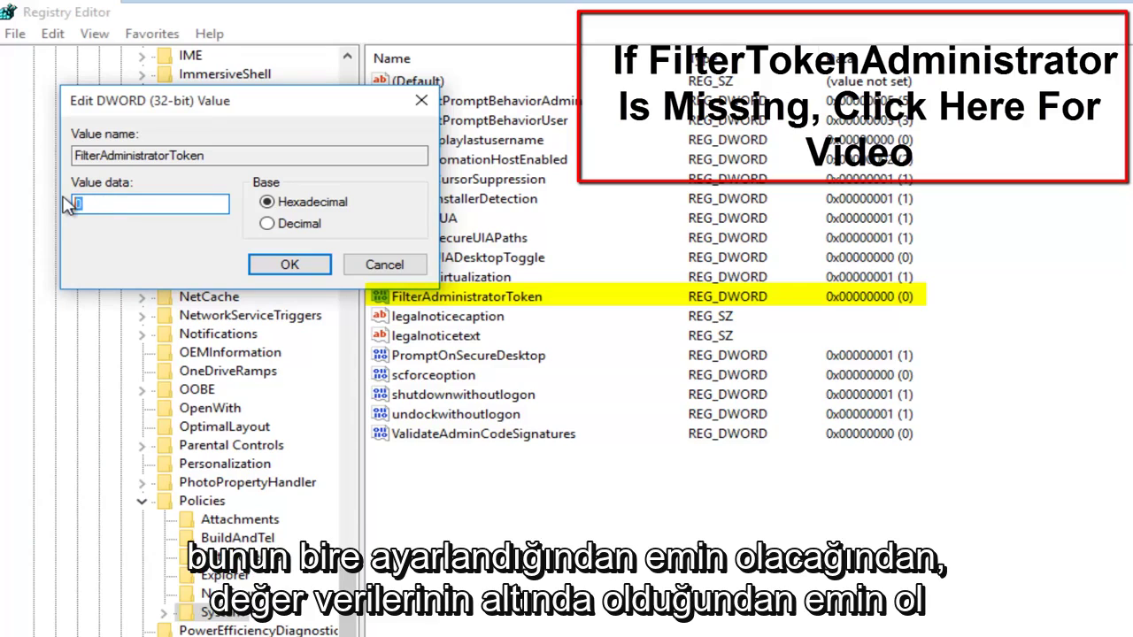
{"action": "key", "text": "BackSpace"}
{"action": "type", "text": "1"}
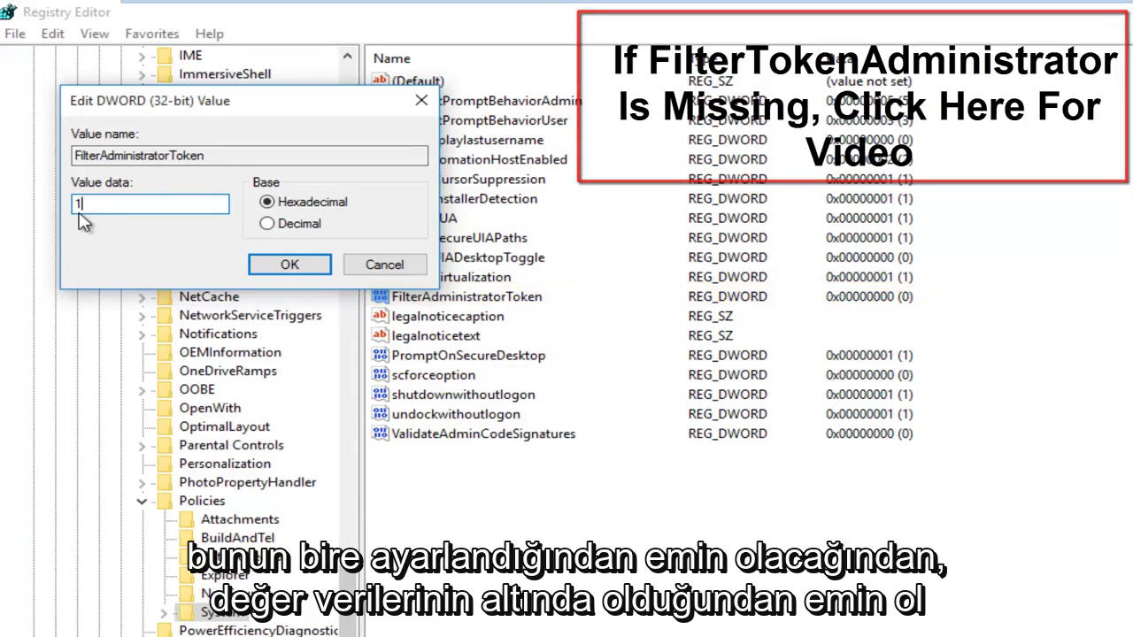
{"action": "left_click", "coordinate": [290, 265]}
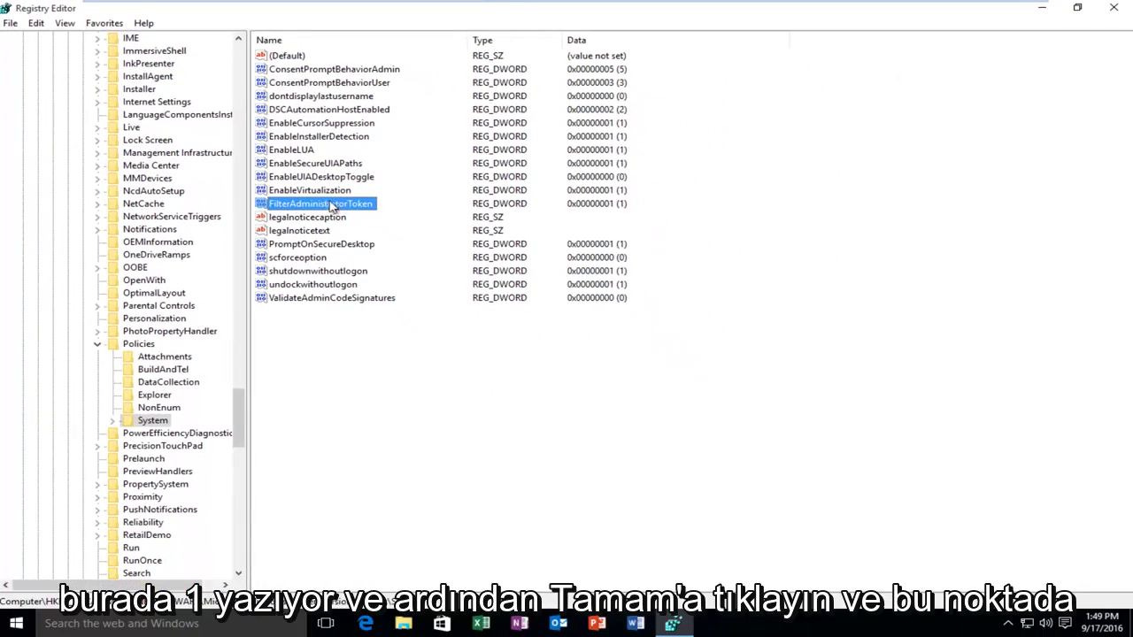
Close the Registry Editor window.
{"action": "left_click", "coordinate": [1114, 8]}
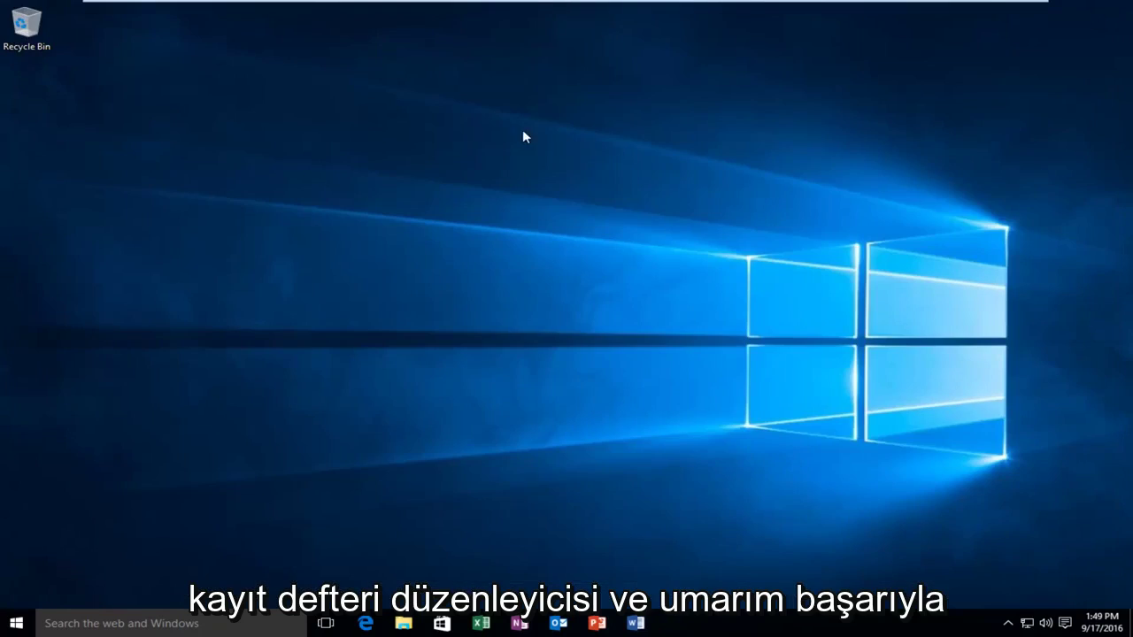